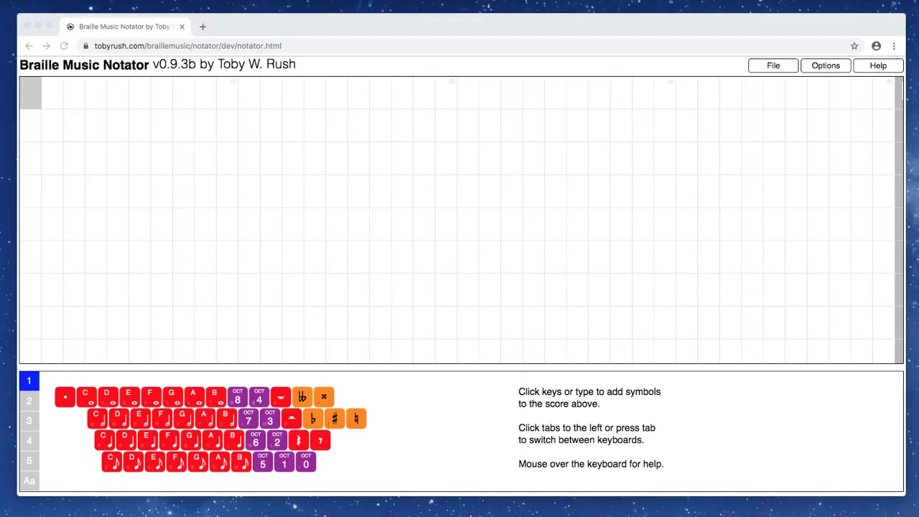
# Step: Set the notation controls to MIDI in the options
pyautogui.click(655, 30)
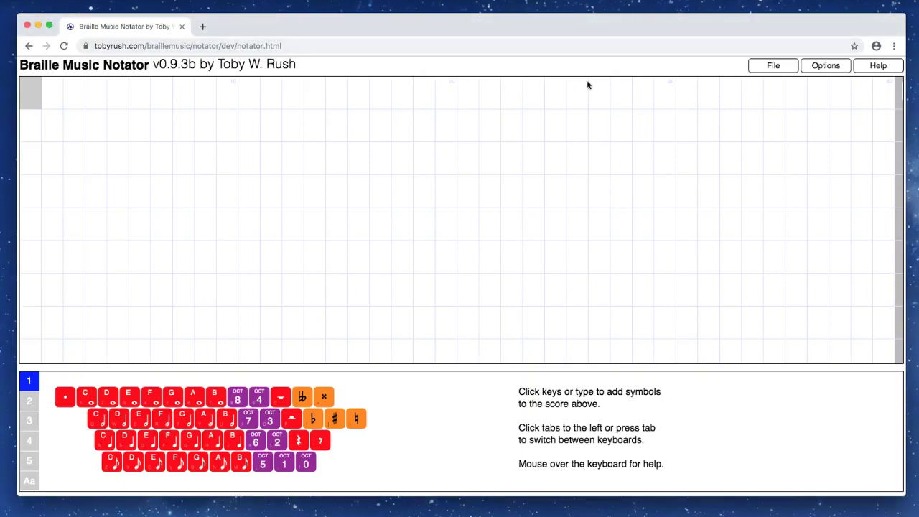
pyautogui.click(835, 67)
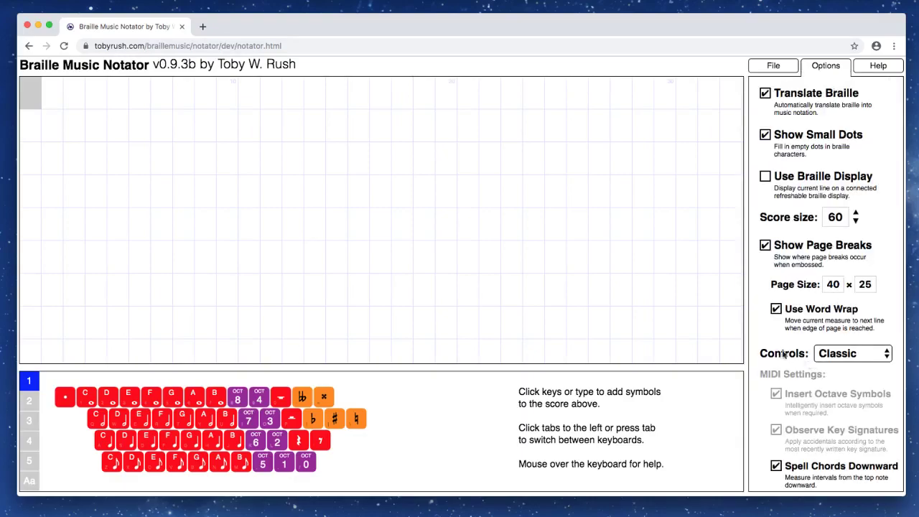
pyautogui.click(864, 357)
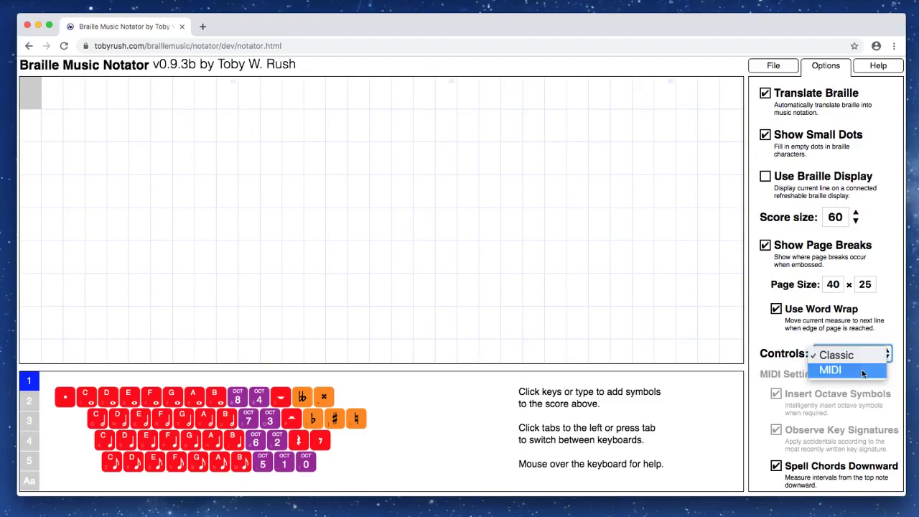
pyautogui.click(863, 371)
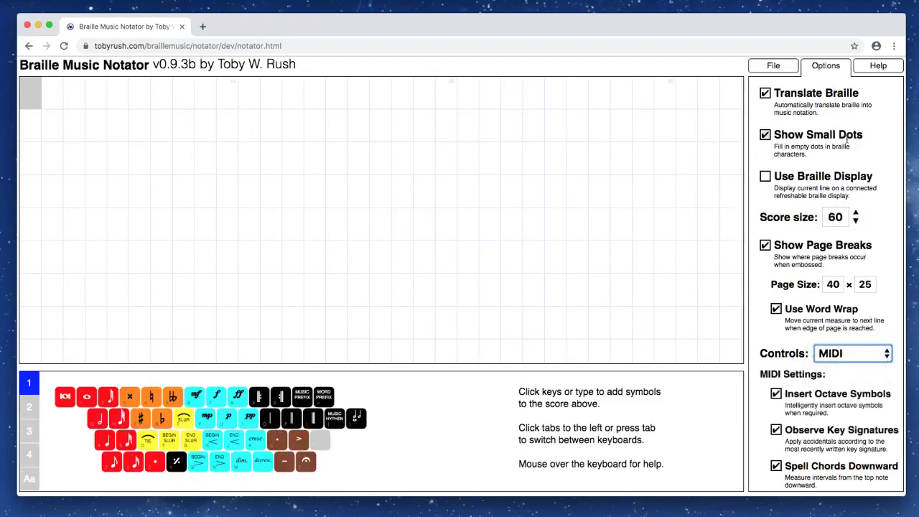
pyautogui.click(822, 65)
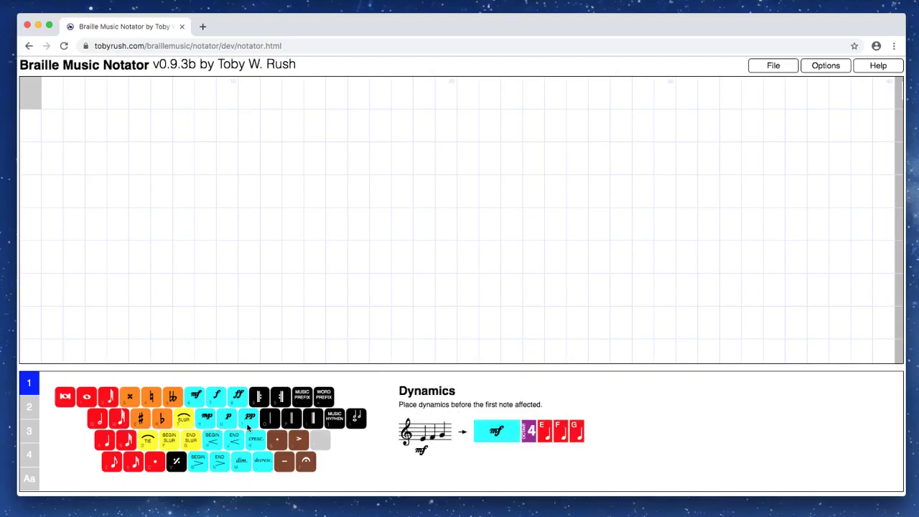
# Step: Enter a quarter rest on the first line, followed by quarter-note Cs in octave 4 and octave 5
pyautogui.click(105, 443)
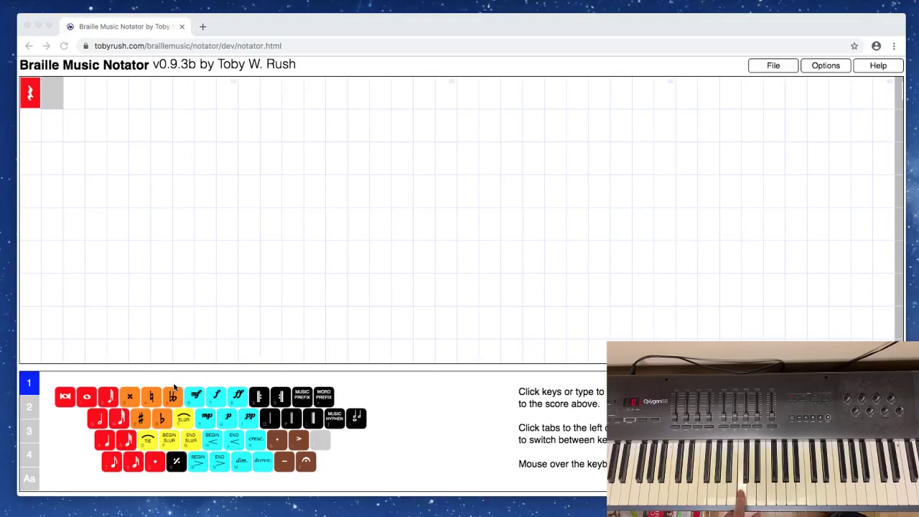
pyautogui.click(106, 446)
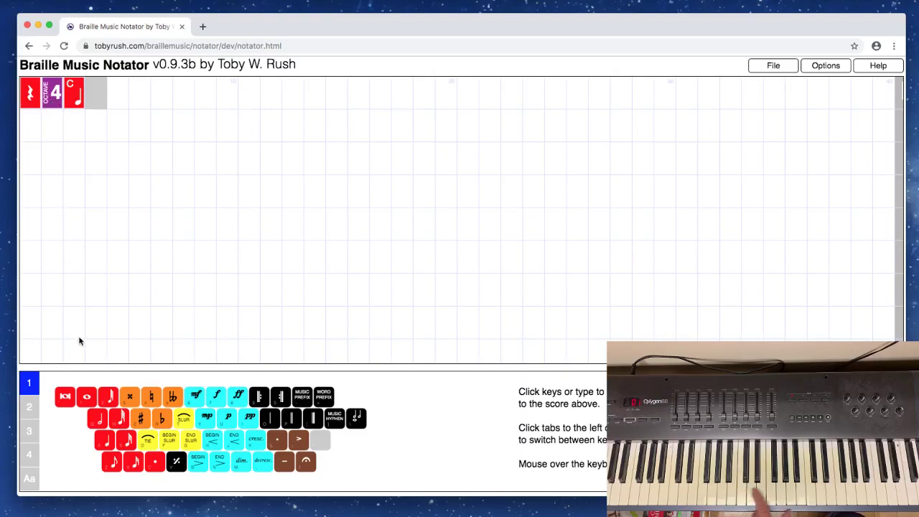
pyautogui.moveTo(104, 446)
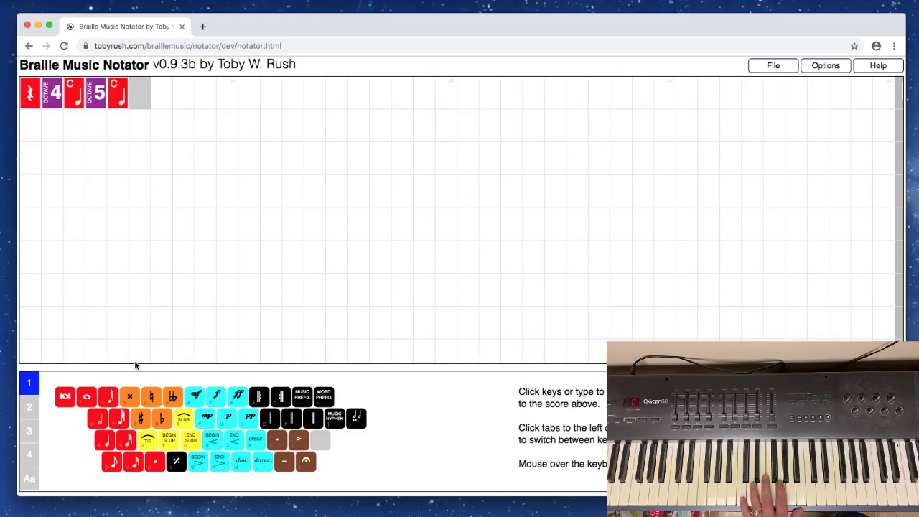
# Step: On the third line, enter a quarter-note C major scale from octave 4 up to C, followed by another octave 4 C
pyautogui.click(70, 160)
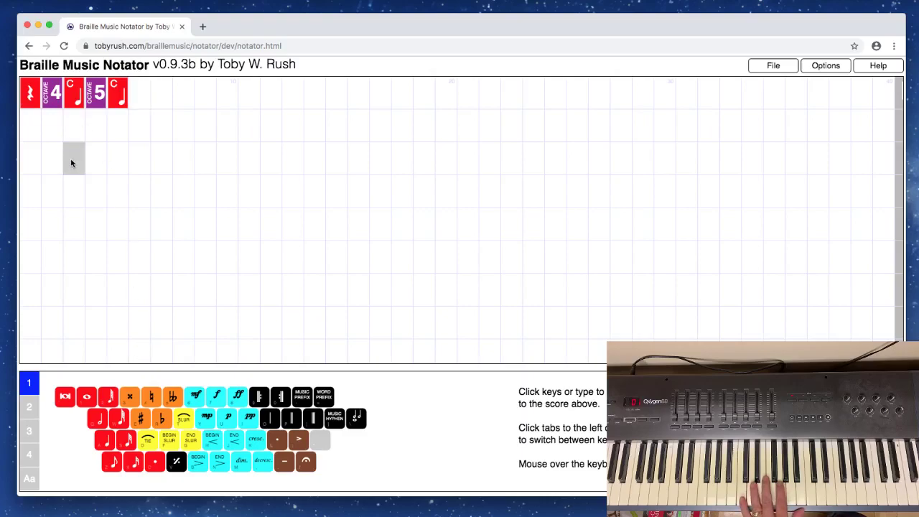
pyautogui.moveTo(113, 428)
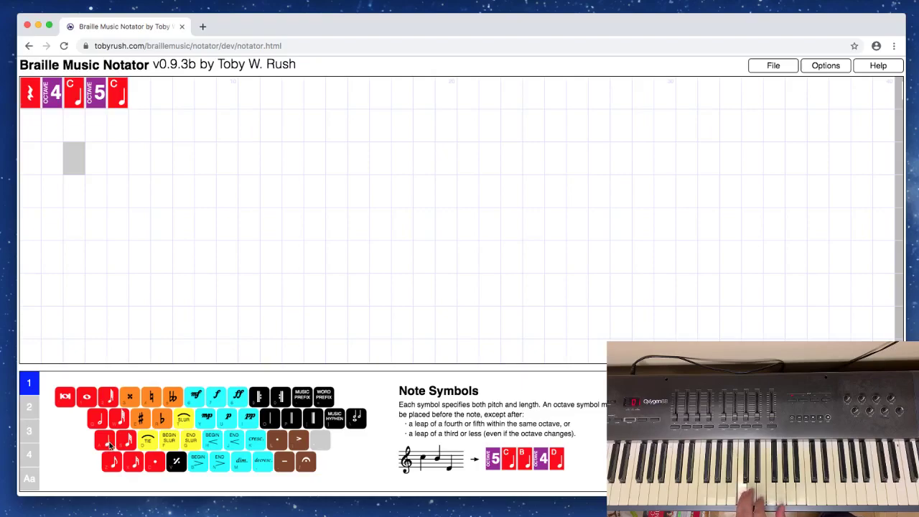
pyautogui.click(109, 446)
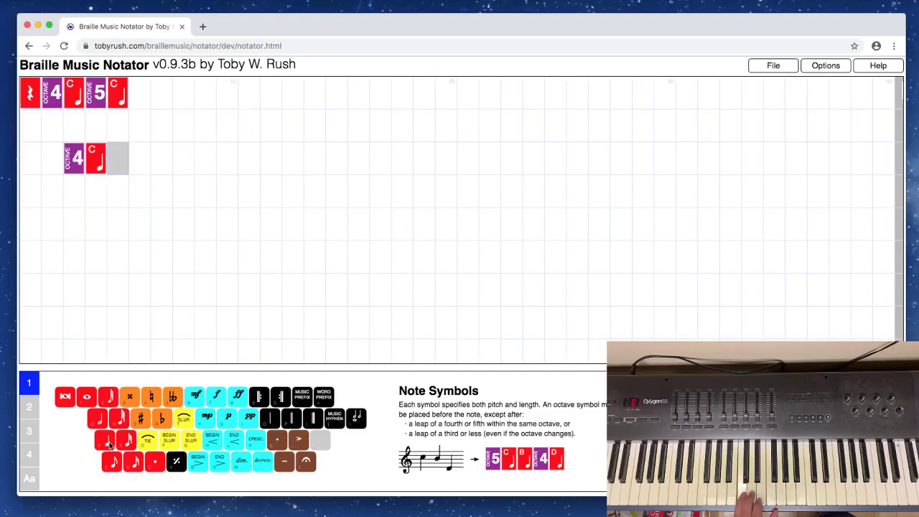
pyautogui.press('d')
pyautogui.press('e')
pyautogui.press('f')
pyautogui.press('g')
pyautogui.press('a')
pyautogui.press('b')
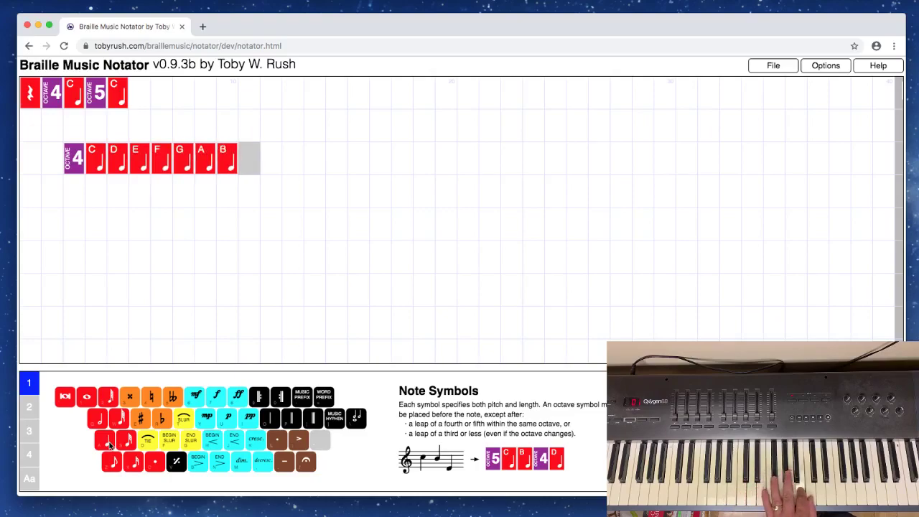
pyautogui.press('c')
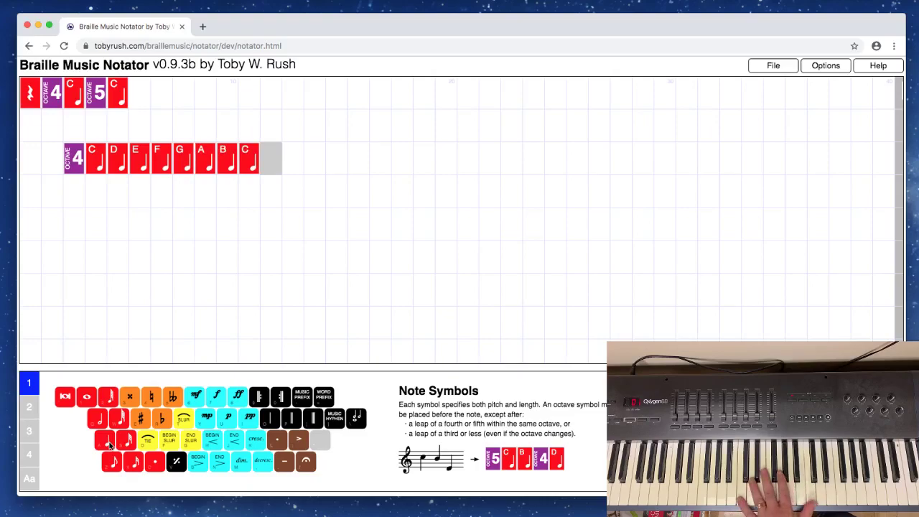
pyautogui.press('c')
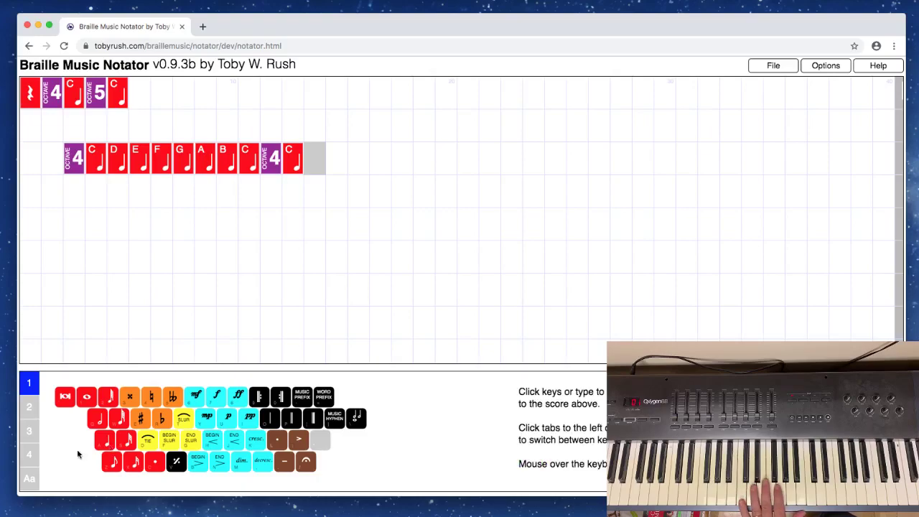
# Step: On the fourth line, enter an octave 4 quarter-note C and a half-note G chord with 3rd and 5th intervals
pyautogui.click(76, 206)
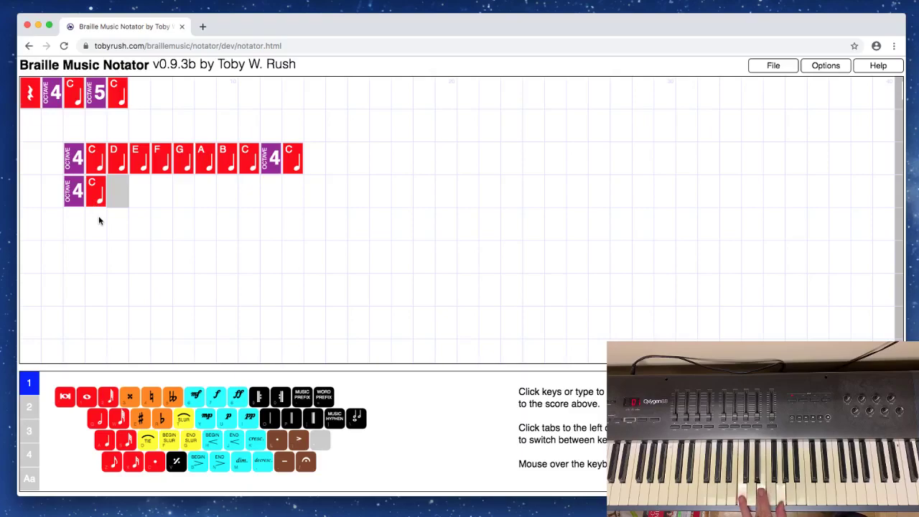
pyautogui.moveTo(106, 419)
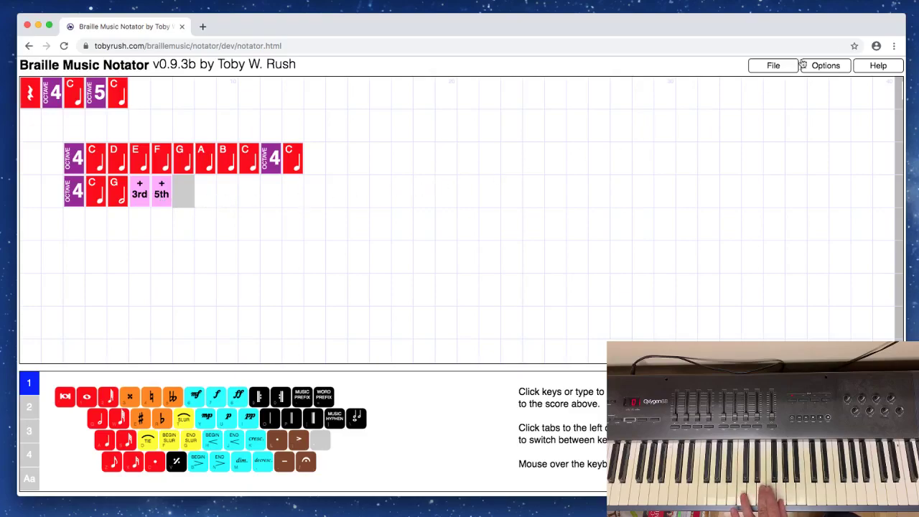
# Step: Turn off downward chord spelling and enter a half-note C chord with 3rd and 5th intervals further along the fourth line
pyautogui.click(831, 69)
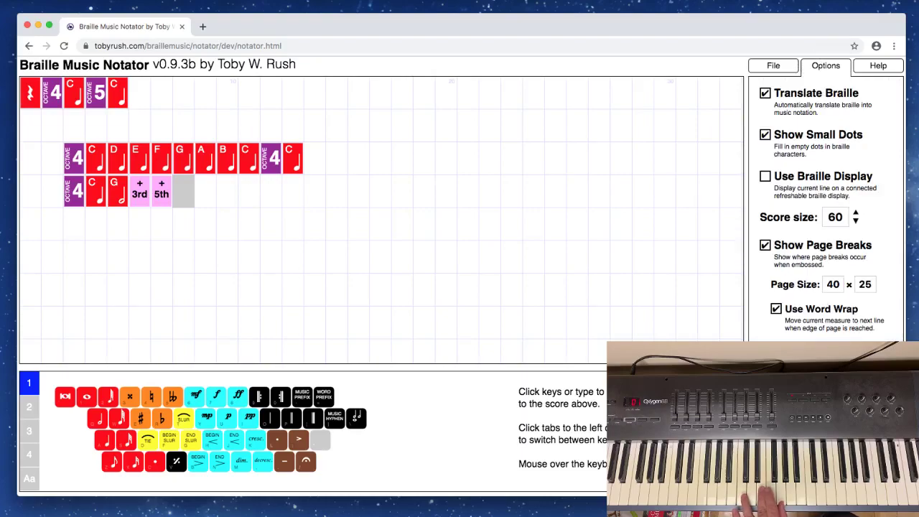
pyautogui.click(826, 67)
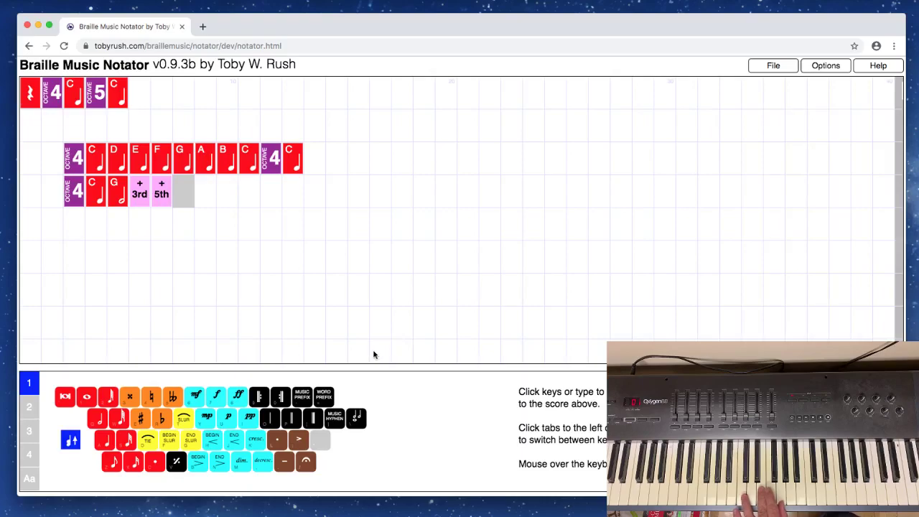
pyautogui.click(207, 202)
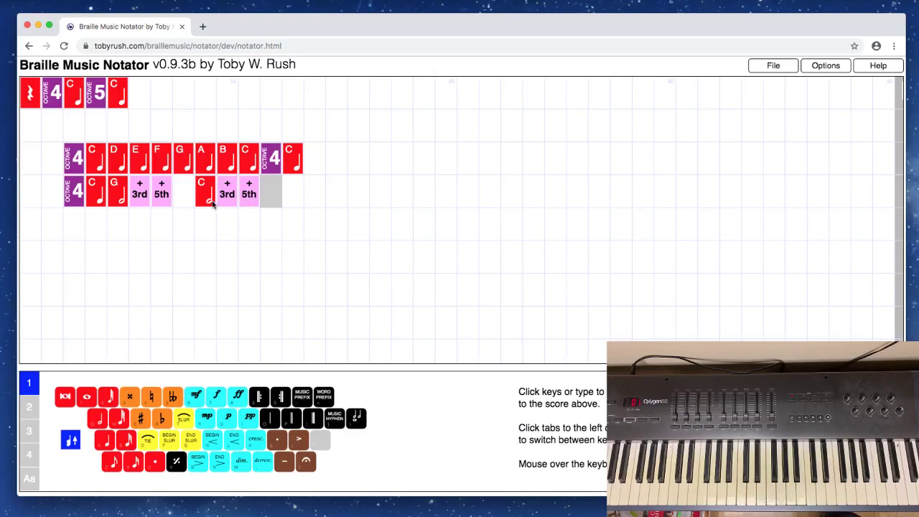
# Step: On the fifth line, enter a chromatic run of quarter notes from octave 4 C up to A
pyautogui.click(75, 239)
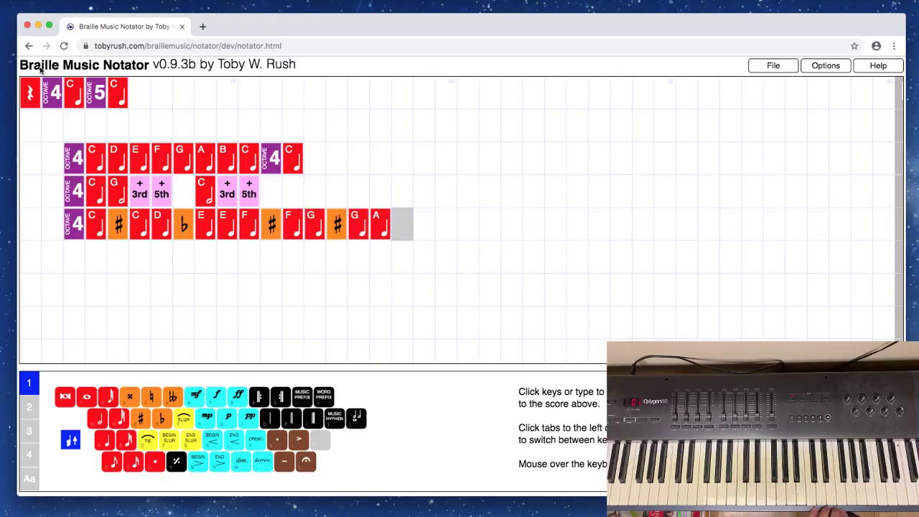
# Step: Delete all the symbols on the first five lines of the score
pyautogui.moveTo(30, 87); pyautogui.dragTo(381, 226)
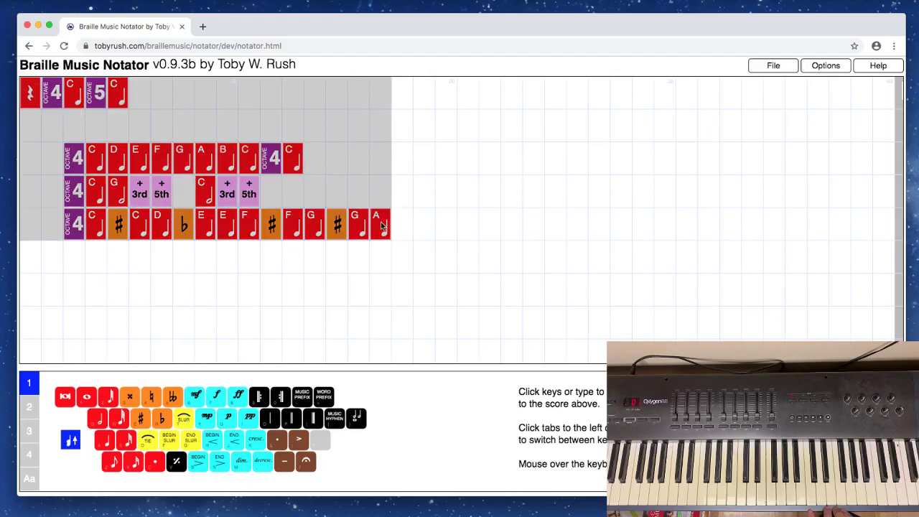
pyautogui.press('Delete')
# Step: Enter a two-sharp key signature and a 3/4 time signature on the second line, starting at the fifth cell
pyautogui.click(118, 135)
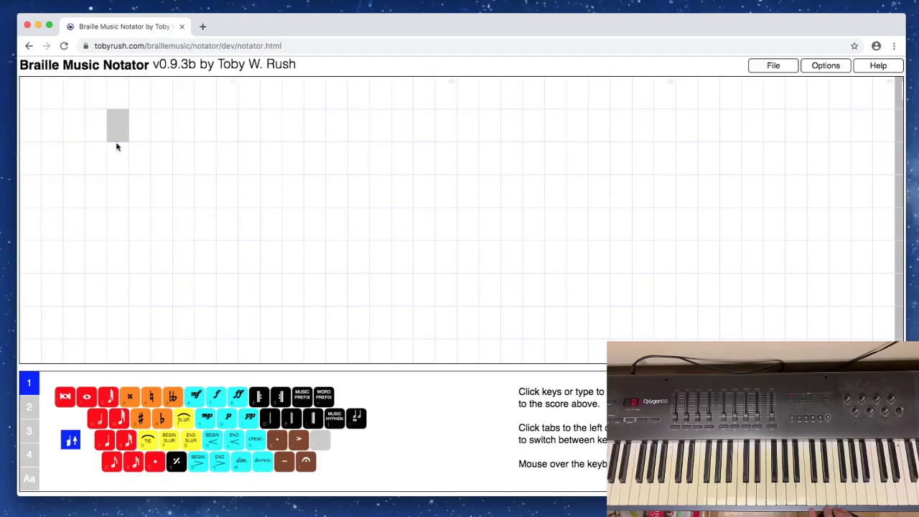
pyautogui.click(29, 431)
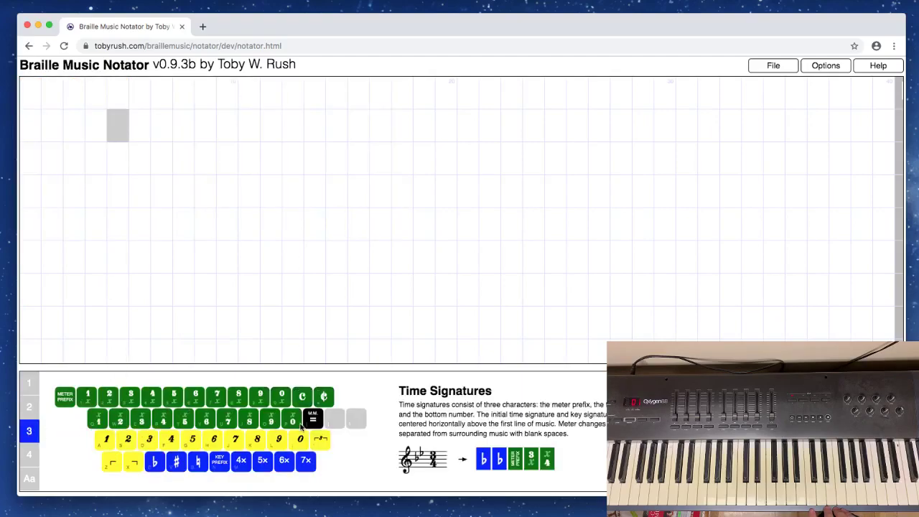
pyautogui.click(176, 464)
pyautogui.click(176, 464)
pyautogui.click(65, 397)
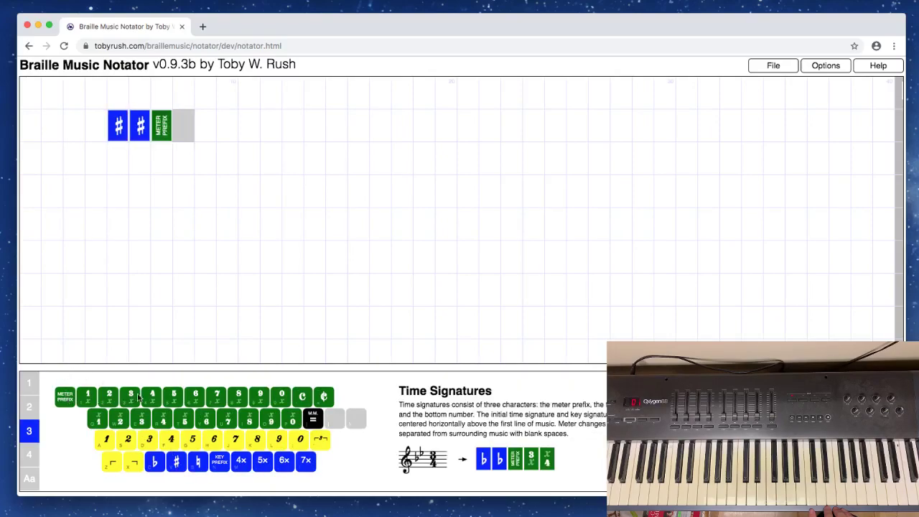
pyautogui.click(135, 397)
pyautogui.click(163, 421)
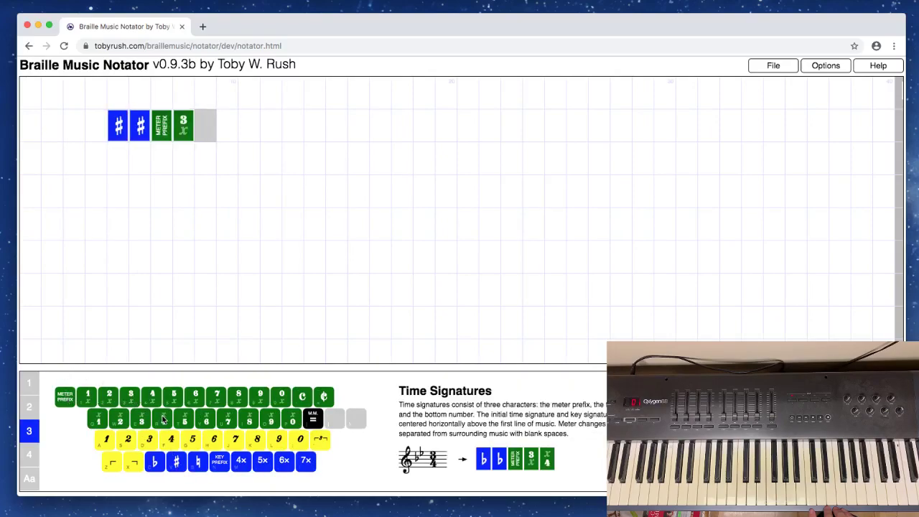
# Step: Place the entry point at the second cell of the third line and return to symbol keyboard 1 for note entry
pyautogui.click(55, 160)
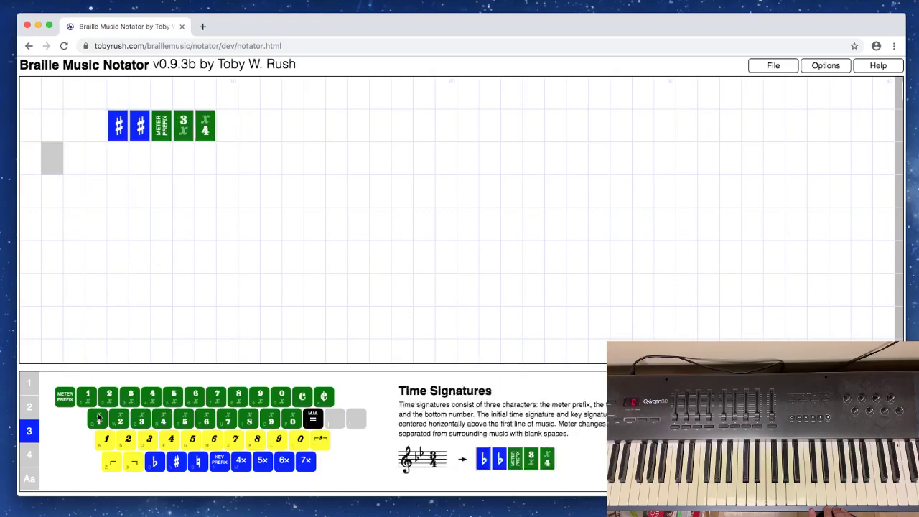
pyautogui.click(29, 387)
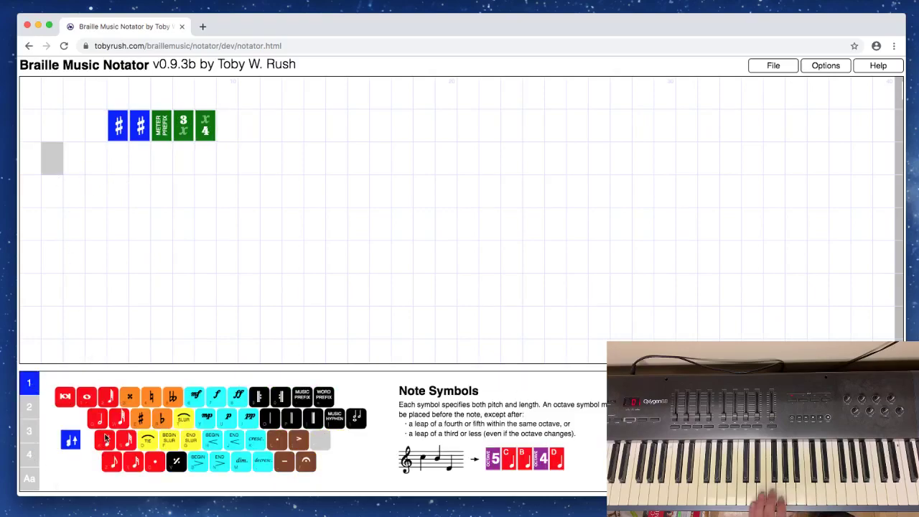